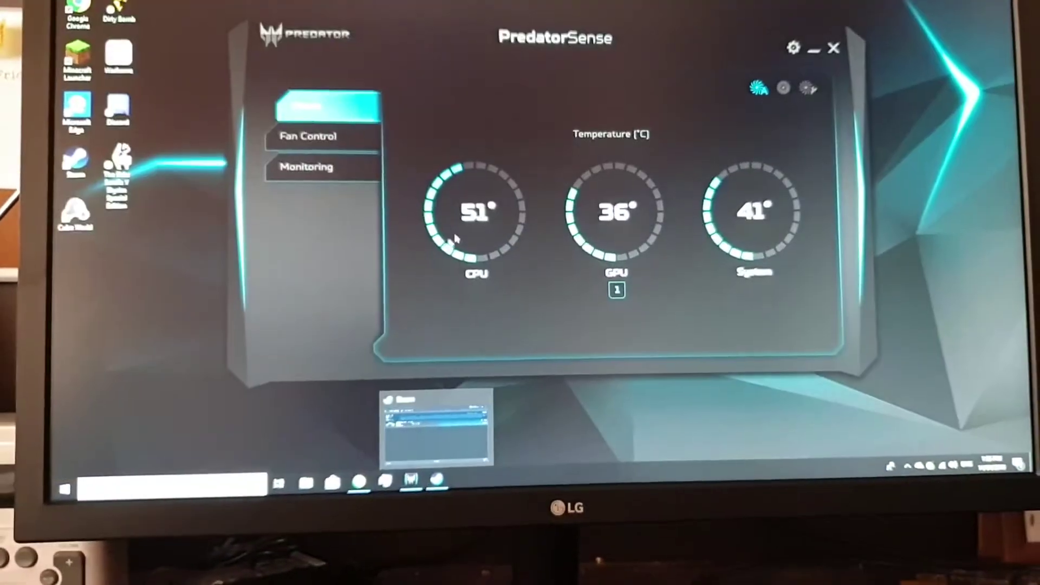
- Show the Fan Control page, in Auto mode with the front fan at 1097 RPM
click(341, 138)
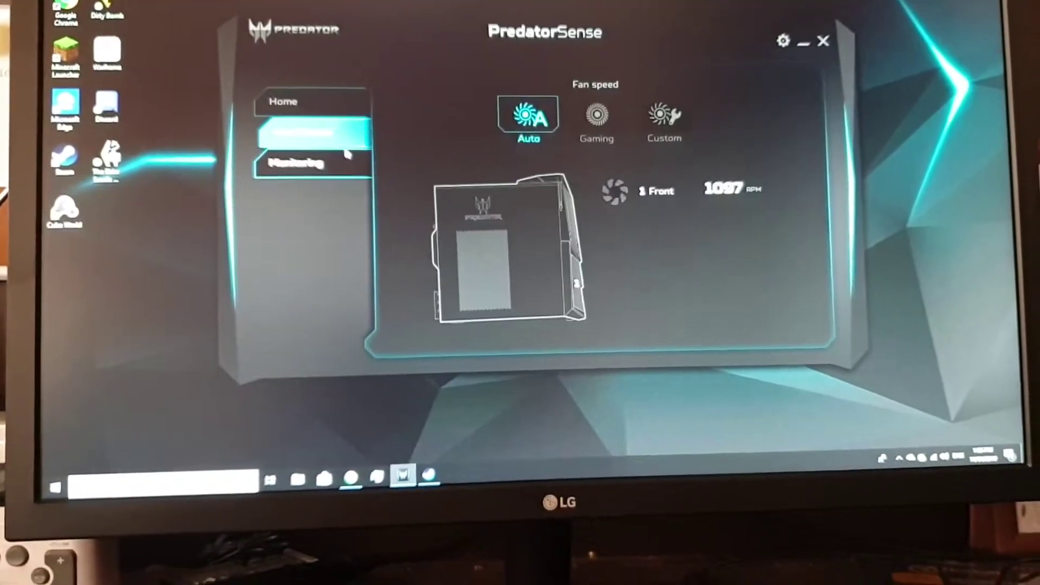